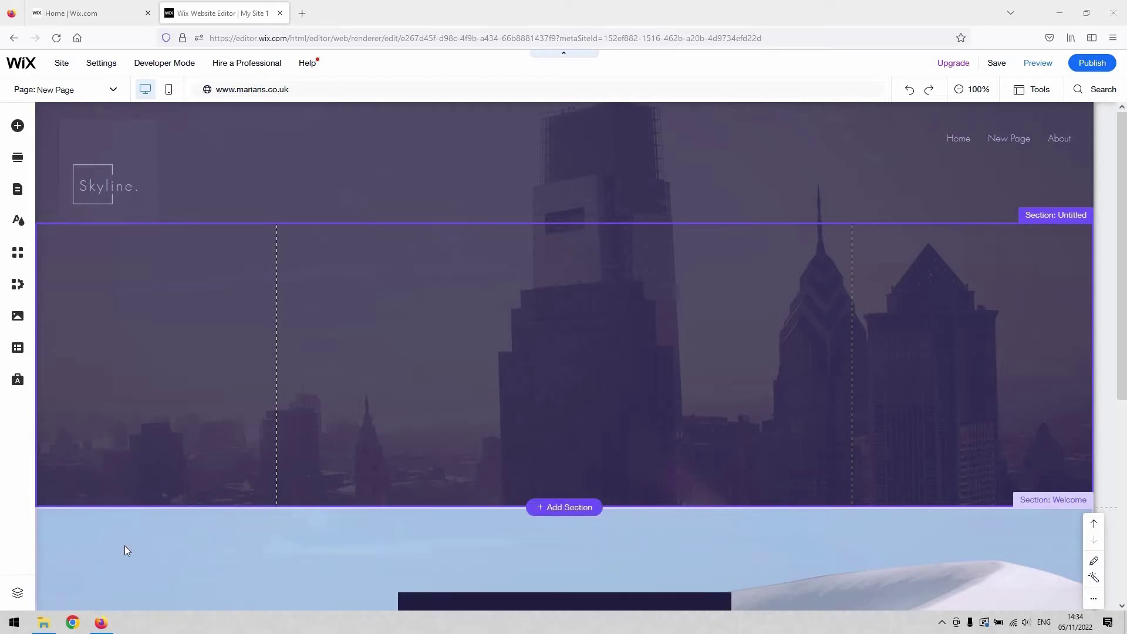
With the empty Untitled section selected, browse the Add Elements panel to the Image category's Site Images, showing hi.png.
{"action": "left_click", "coordinate": [195, 262]}
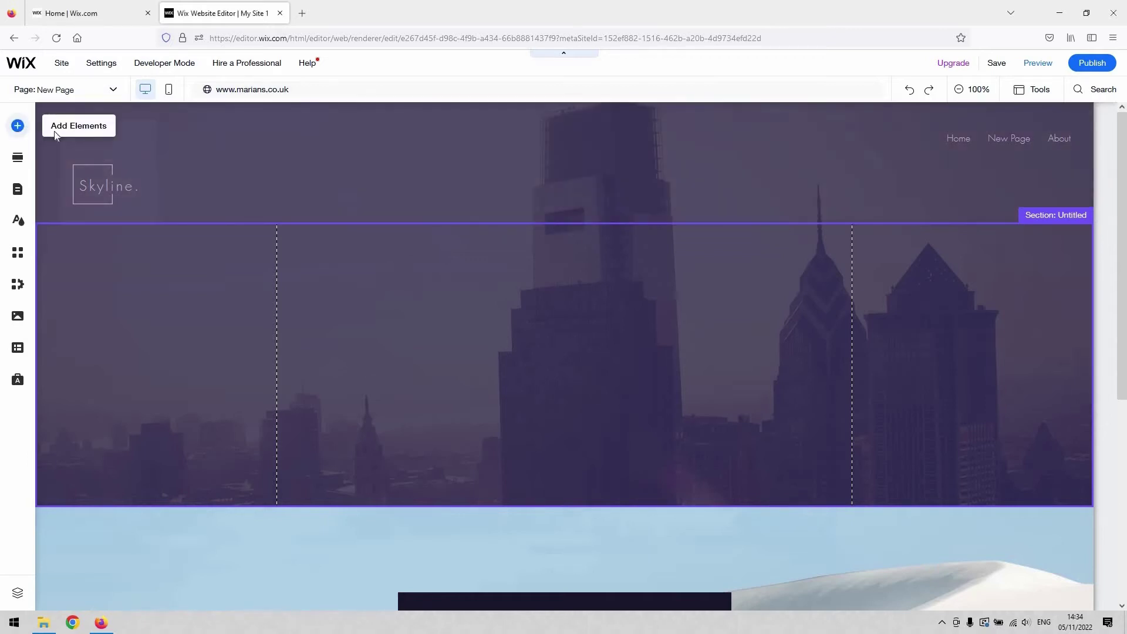
{"action": "left_click", "coordinate": [19, 127]}
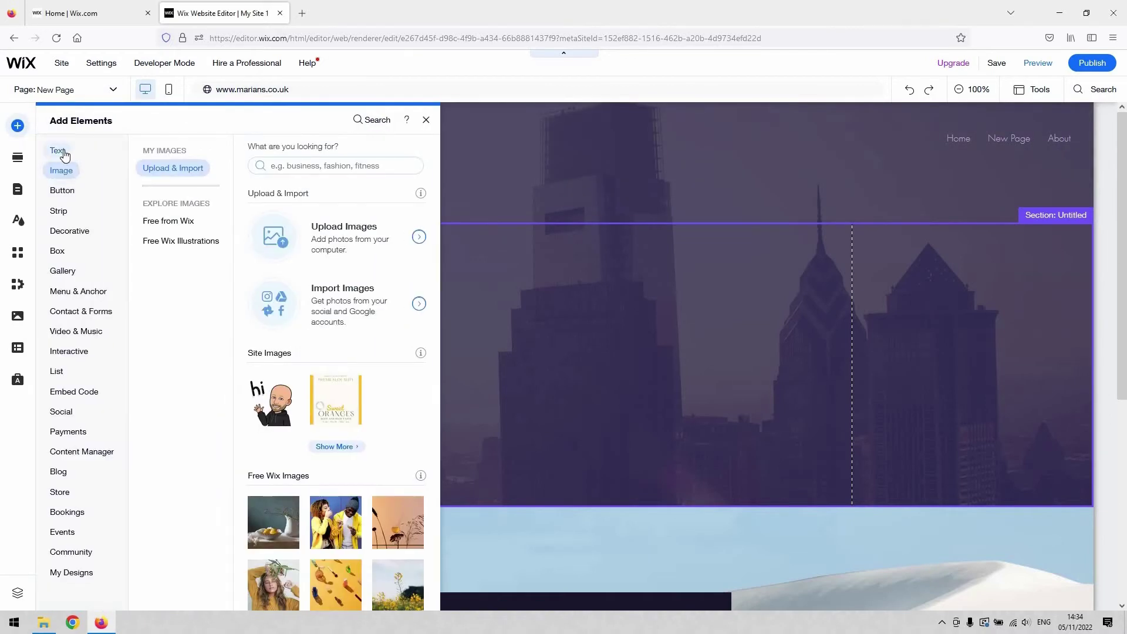
{"action": "left_click", "coordinate": [61, 152]}
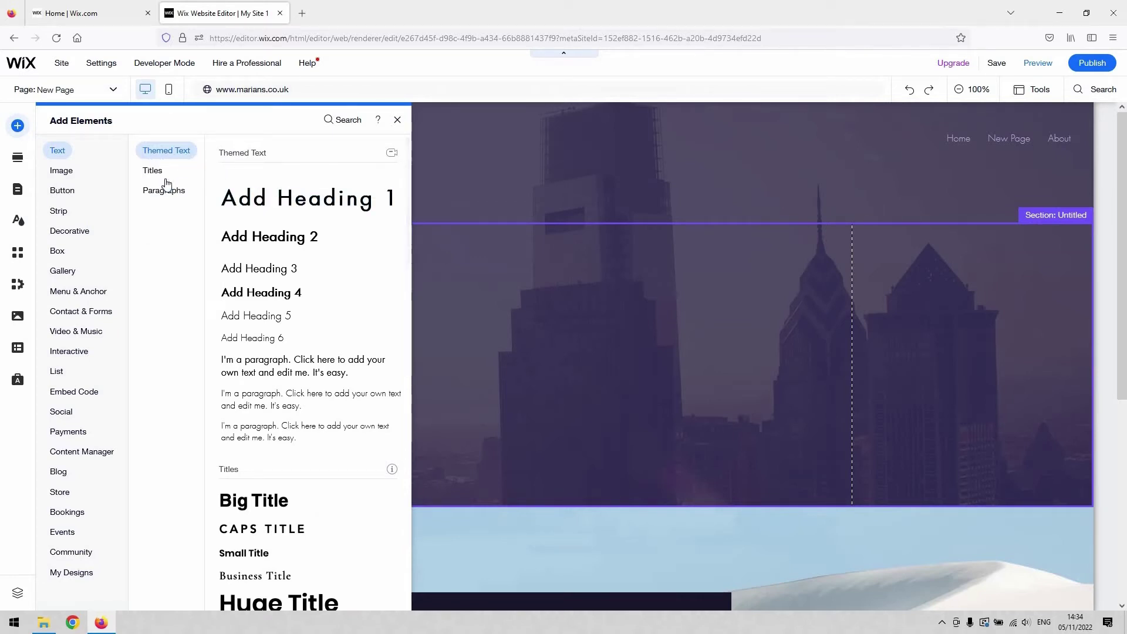
{"action": "left_click", "coordinate": [82, 311]}
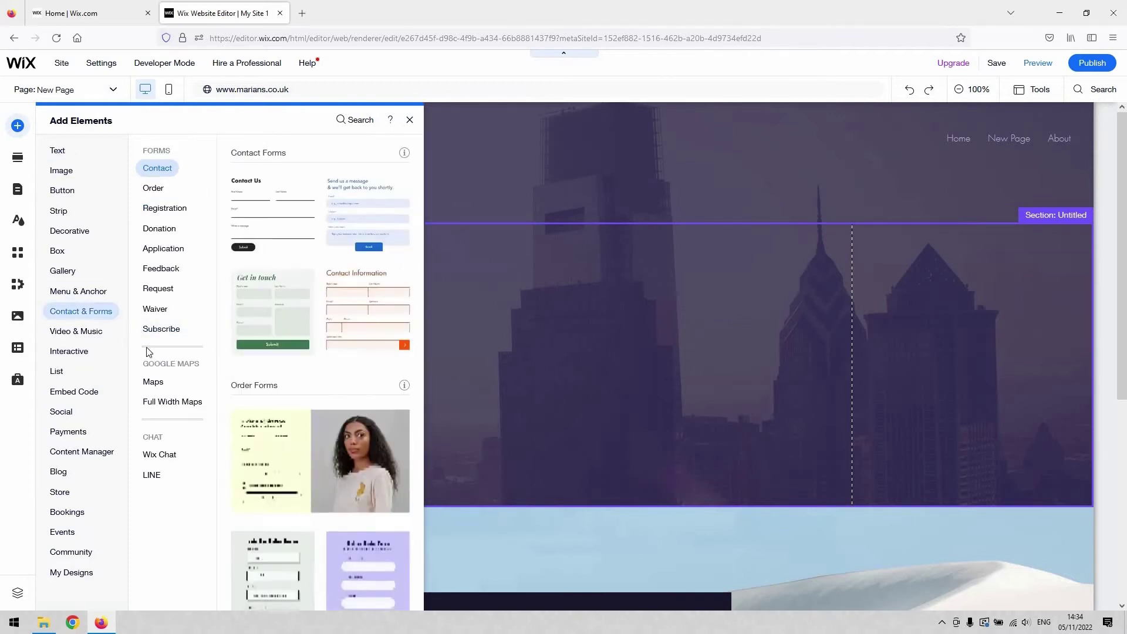
{"action": "left_click", "coordinate": [77, 171]}
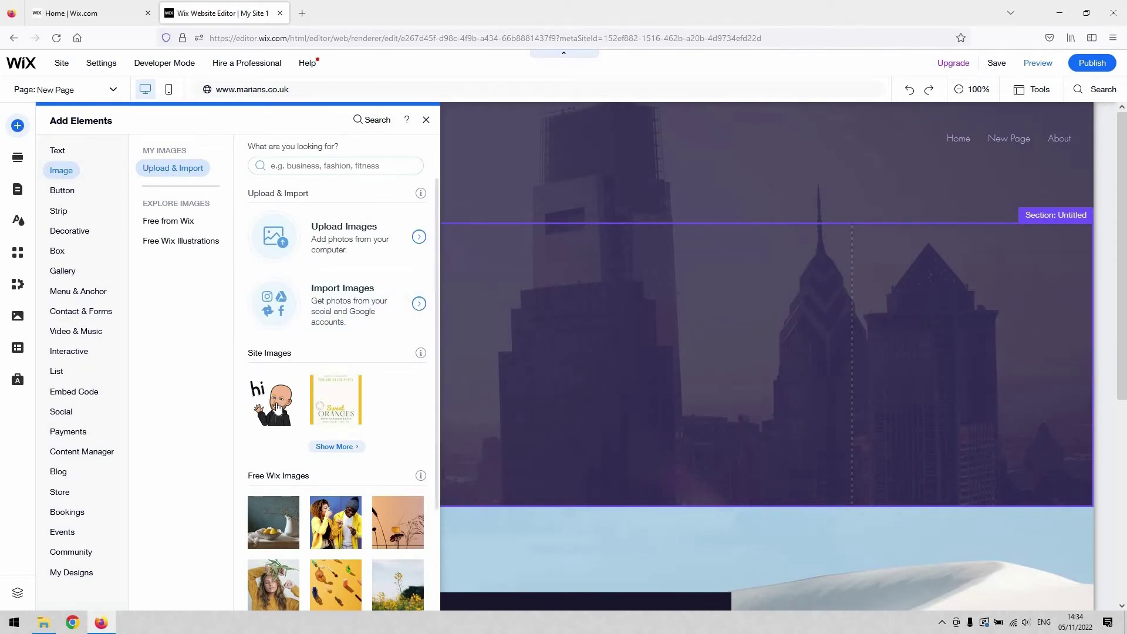
{"action": "mouse_move", "coordinate": [276, 405]}
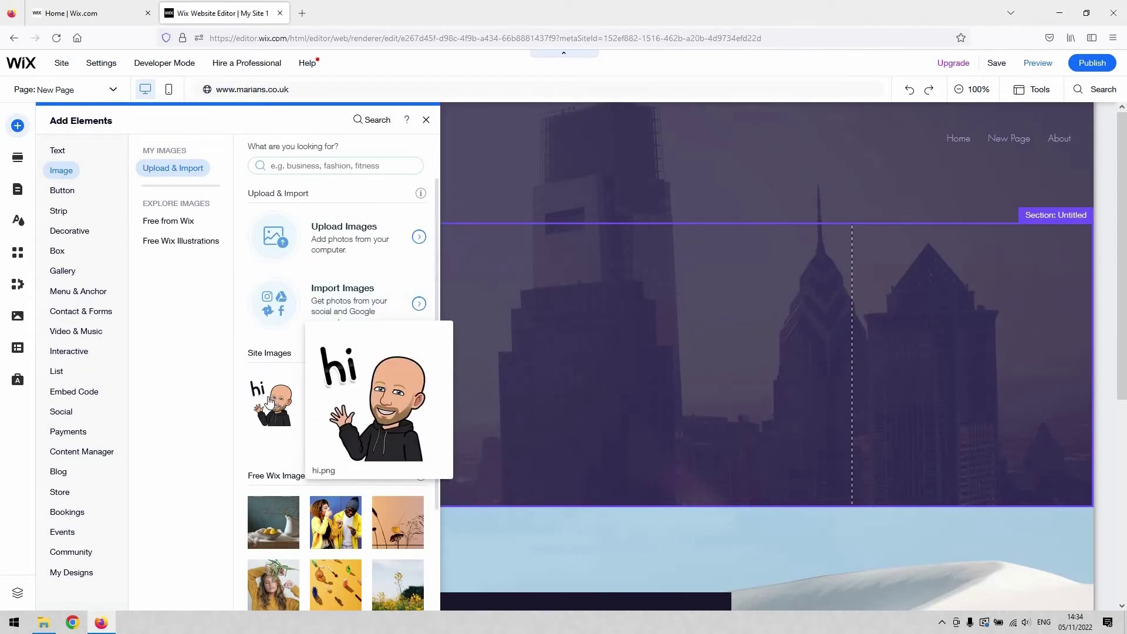
Drag the hi.png bitmoji into the middle of the Untitled section, then deselect it.
{"action": "left_click_drag", "start_coordinate": [270, 402], "coordinate": [525, 381]}
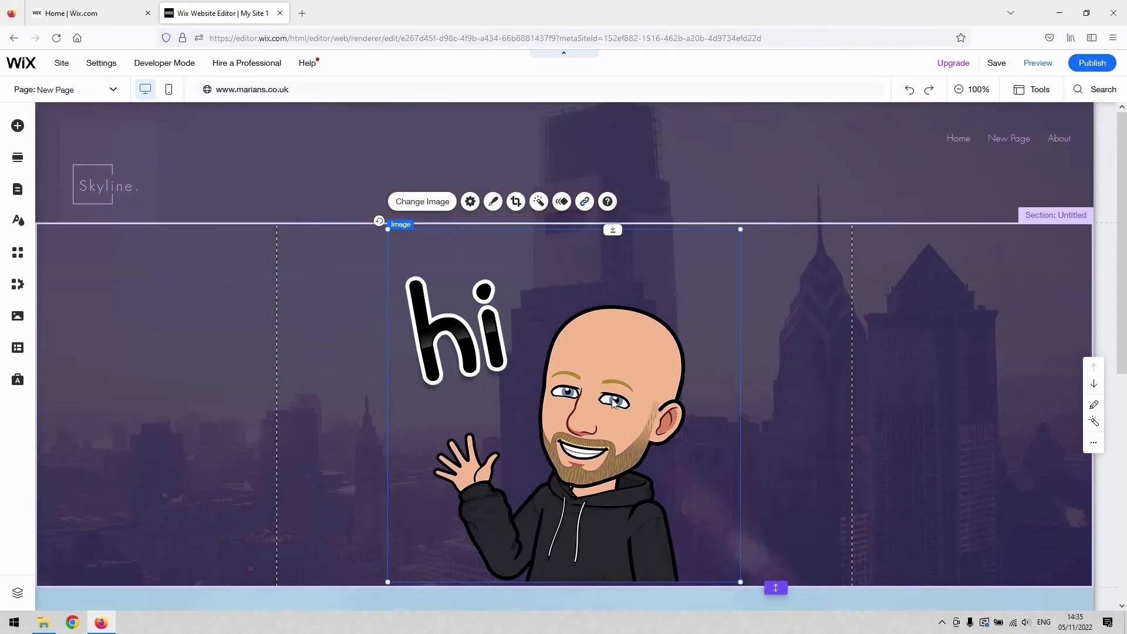
{"action": "left_click", "coordinate": [804, 327]}
Link the hi image to the madmen-pilot-script.pdf web address, opening in a new window.
{"action": "left_click", "coordinate": [599, 390]}
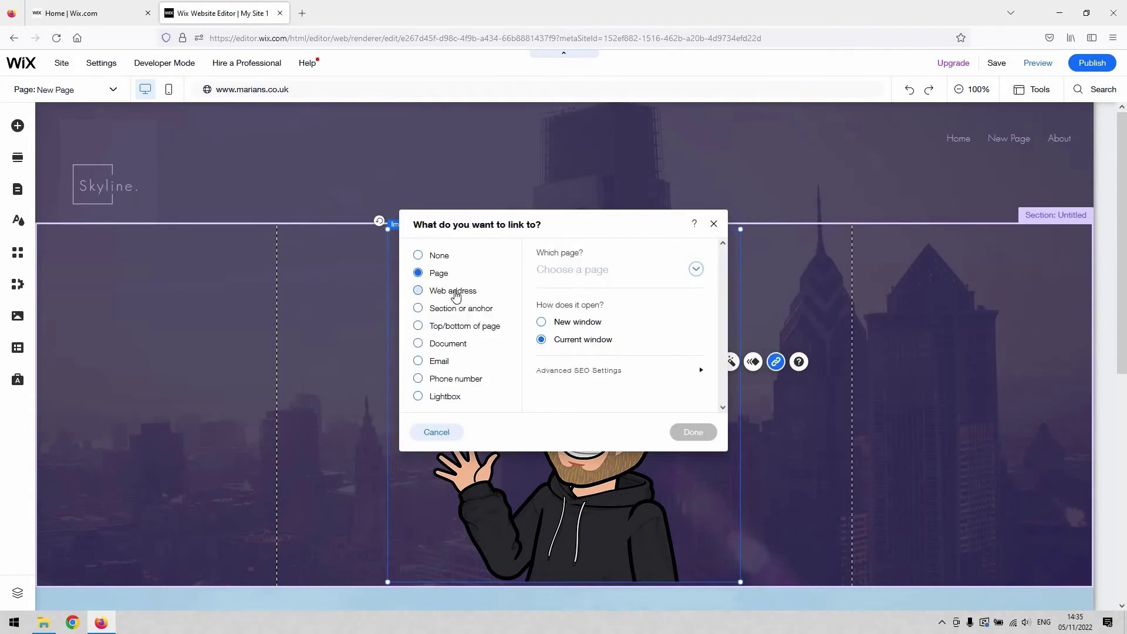
{"action": "left_click", "coordinate": [454, 292]}
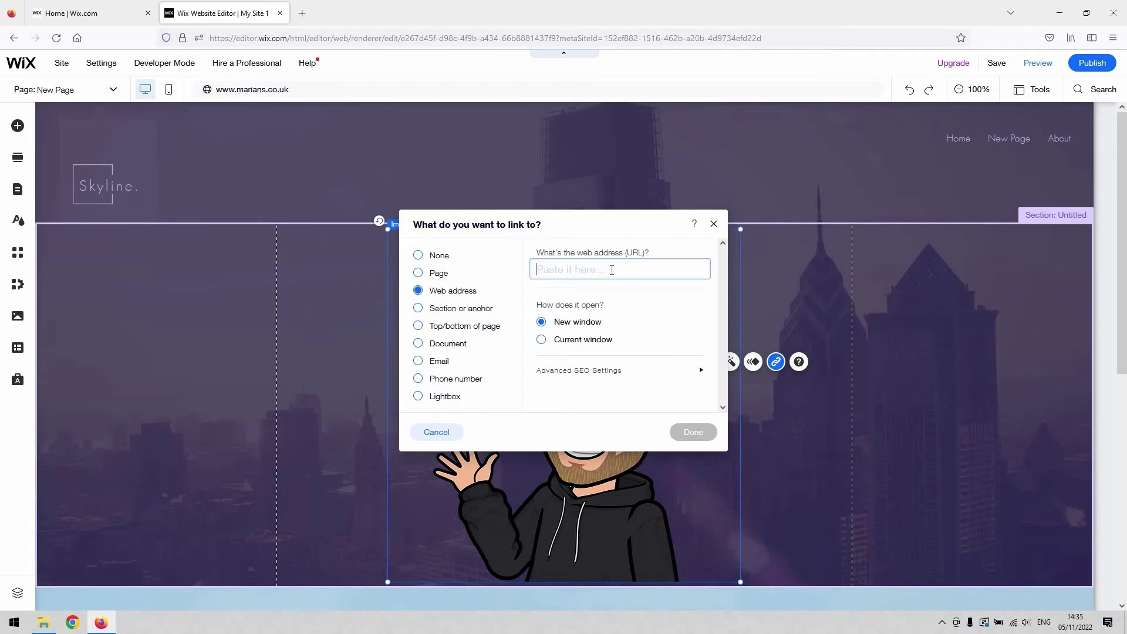
{"action": "key", "text": "ctrl+v"}
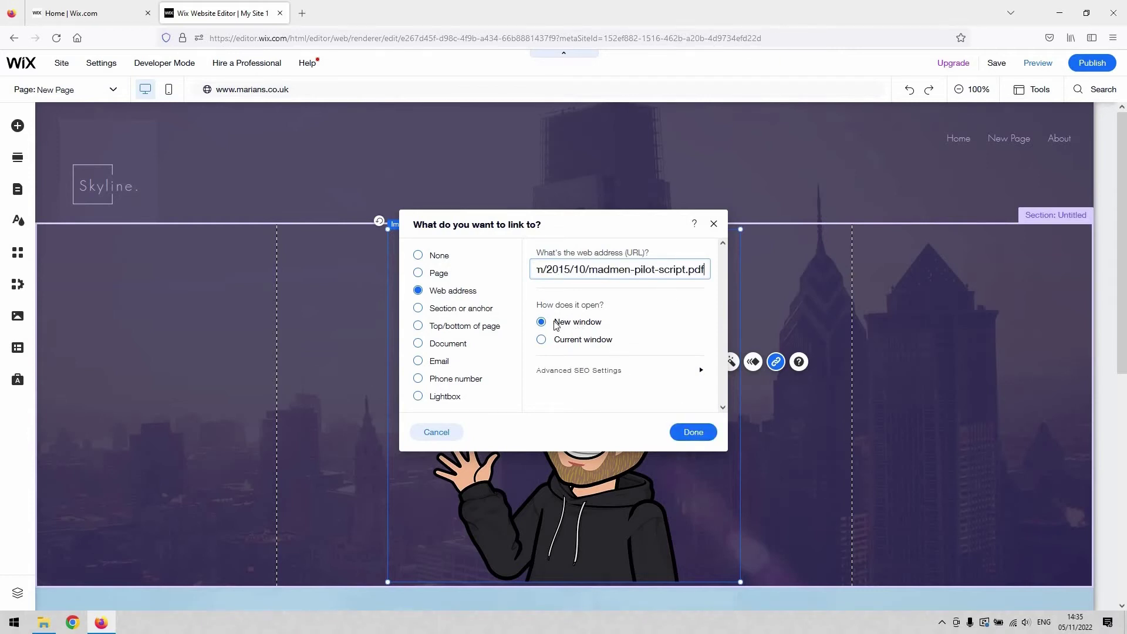
{"action": "left_click", "coordinate": [703, 433]}
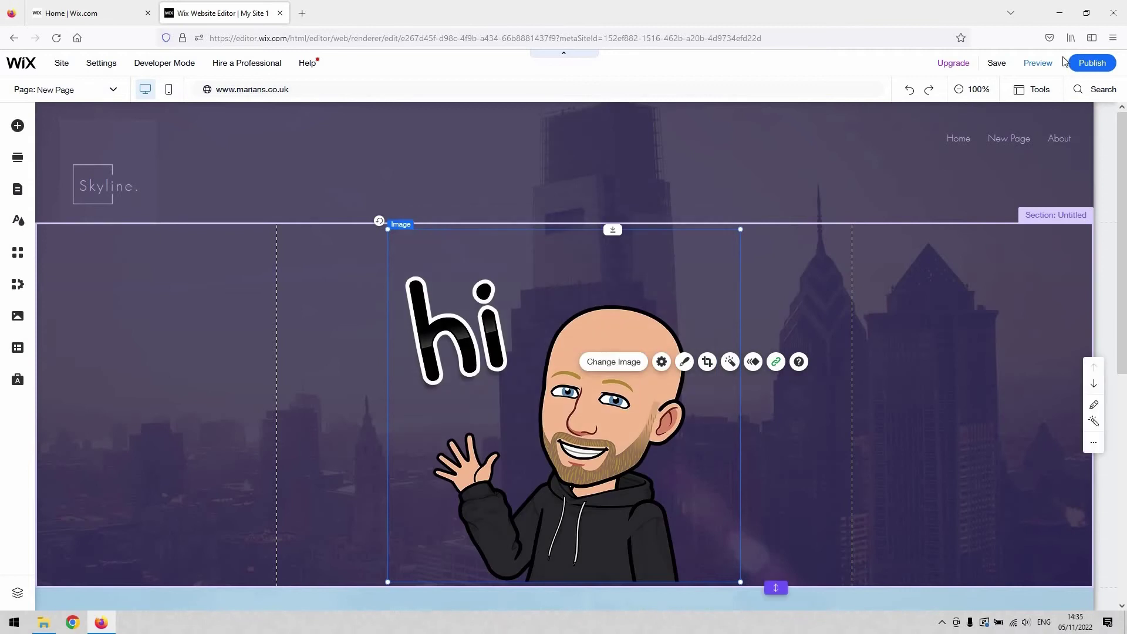
{"action": "left_click", "coordinate": [1038, 63]}
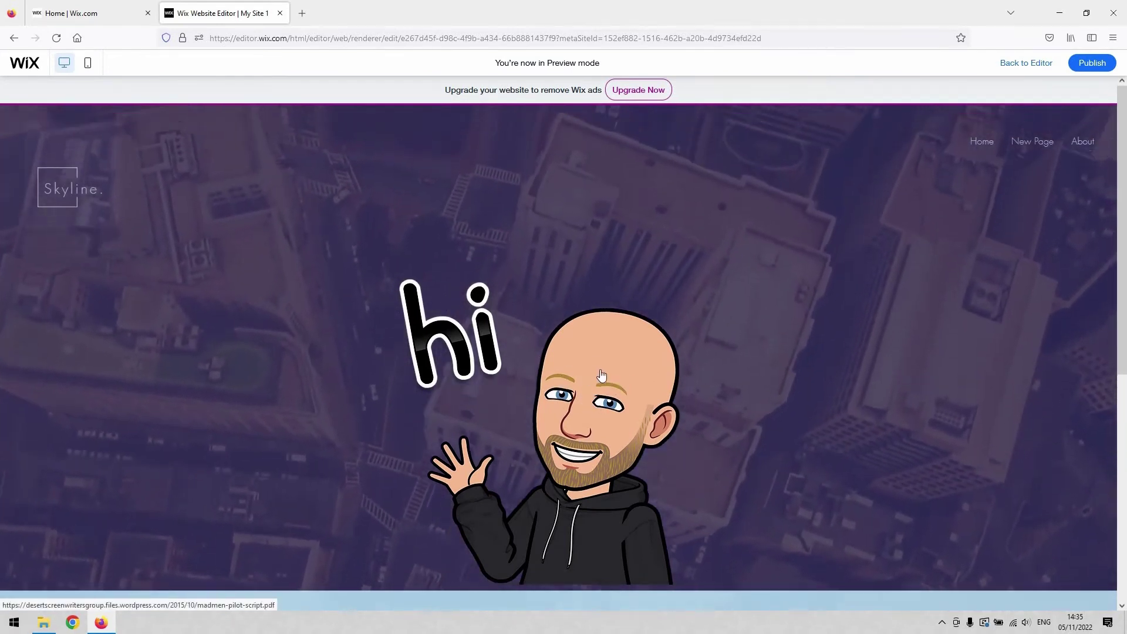
{"action": "left_click", "coordinate": [600, 369]}
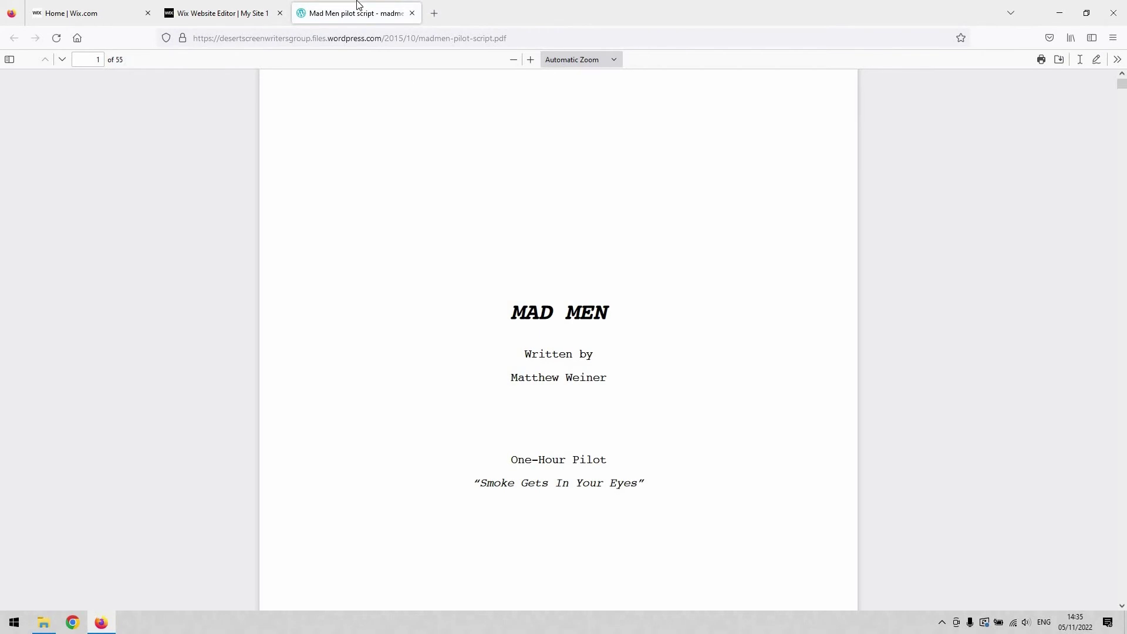
{"action": "key", "text": "ctrl+w"}
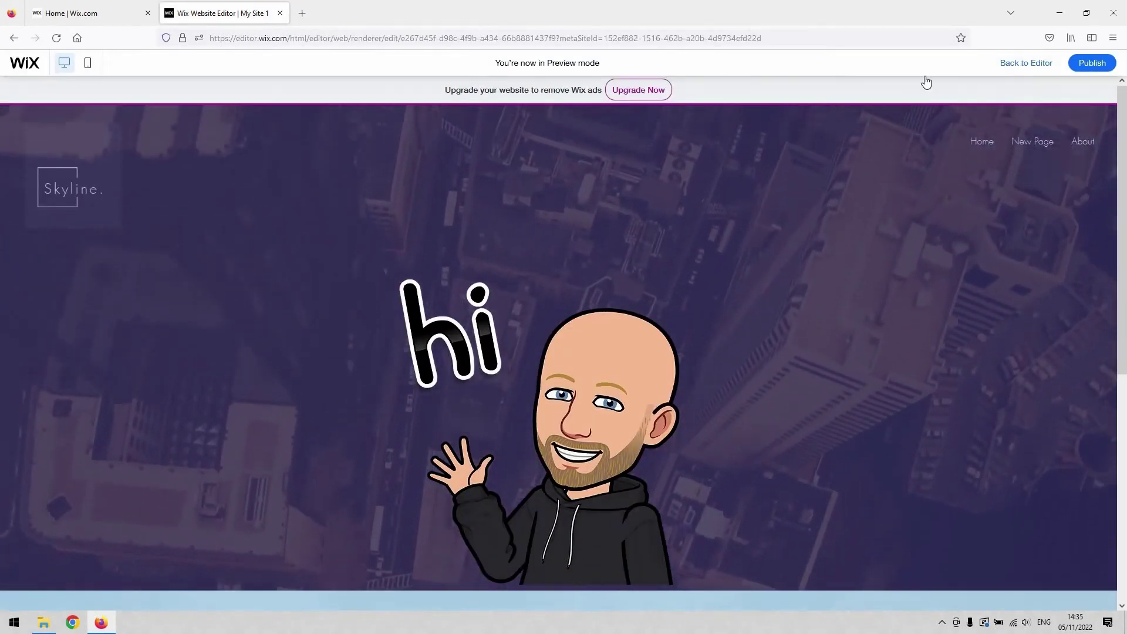
{"action": "left_click", "coordinate": [1026, 63]}
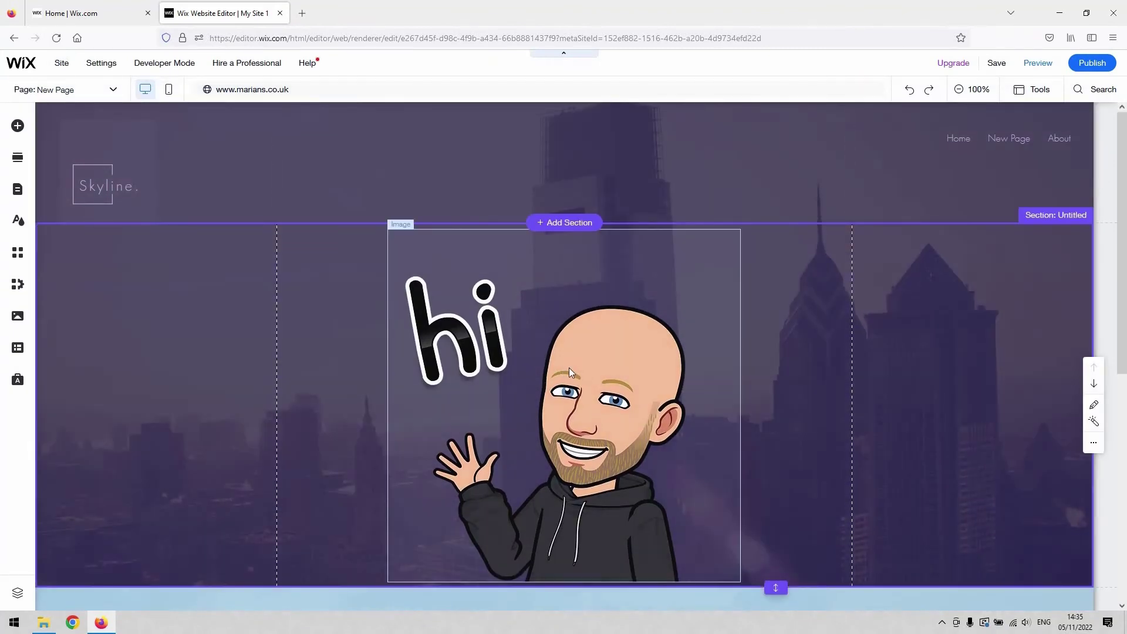
Delete the hi cartoon image from the skyline section via its right-click menu.
{"action": "scroll", "coordinate": [548, 352], "scroll_direction": "down", "scroll_amount": 5}
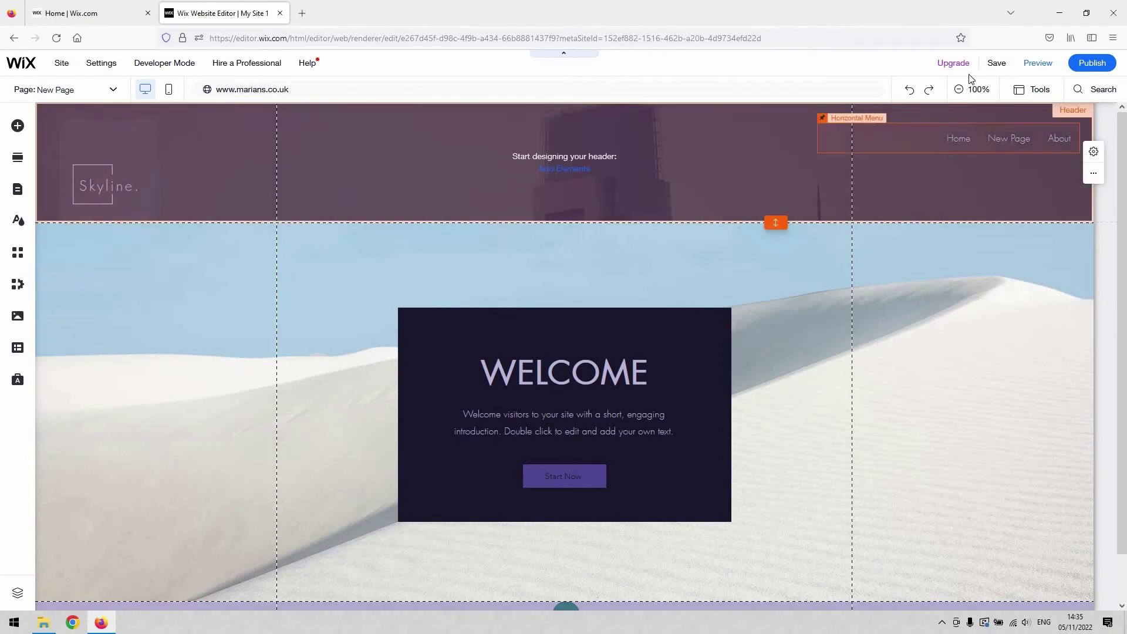
{"action": "scroll", "coordinate": [871, 156], "scroll_direction": "up", "scroll_amount": 5}
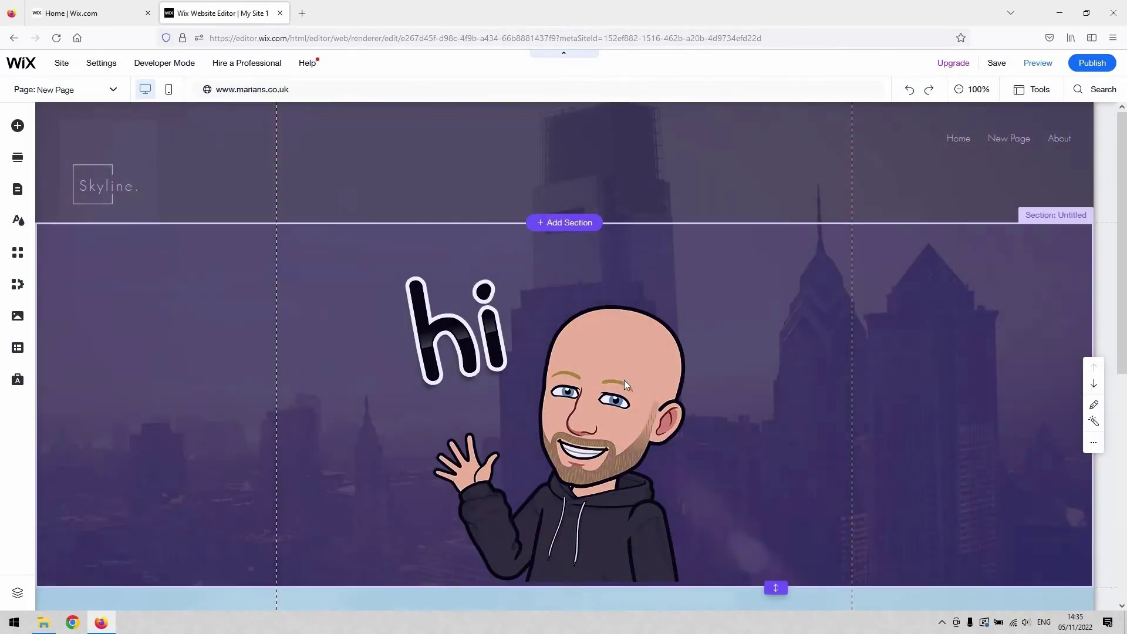
{"action": "left_click", "coordinate": [588, 401]}
{"action": "left_click_drag", "start_coordinate": [587, 401], "coordinate": [555, 415]}
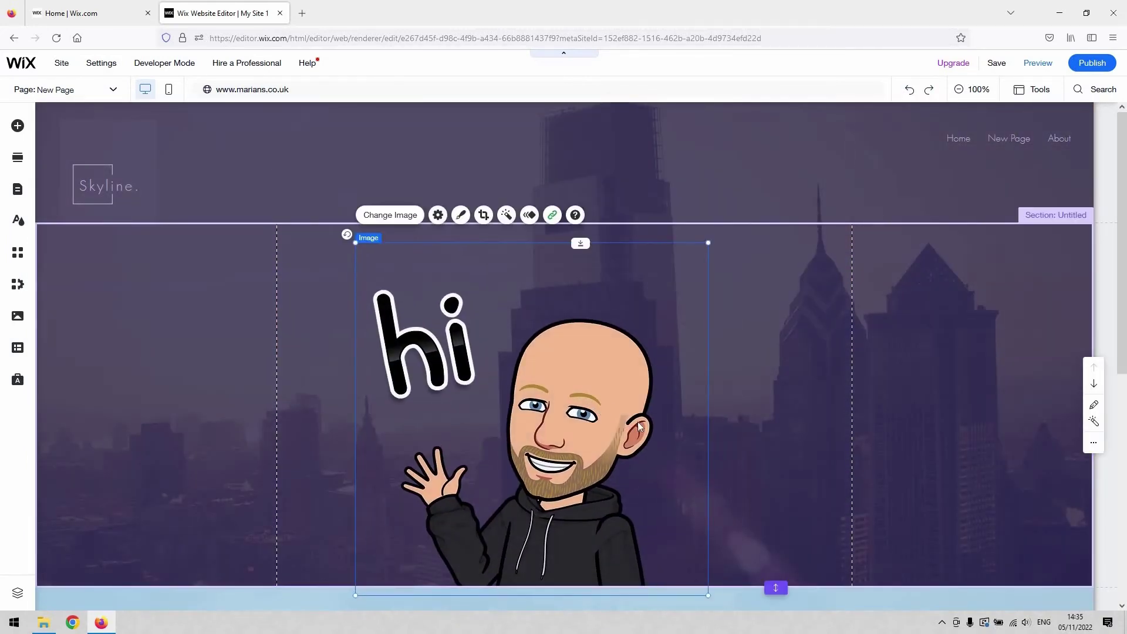
{"action": "right_click", "coordinate": [646, 359]}
{"action": "left_click", "coordinate": [646, 365]}
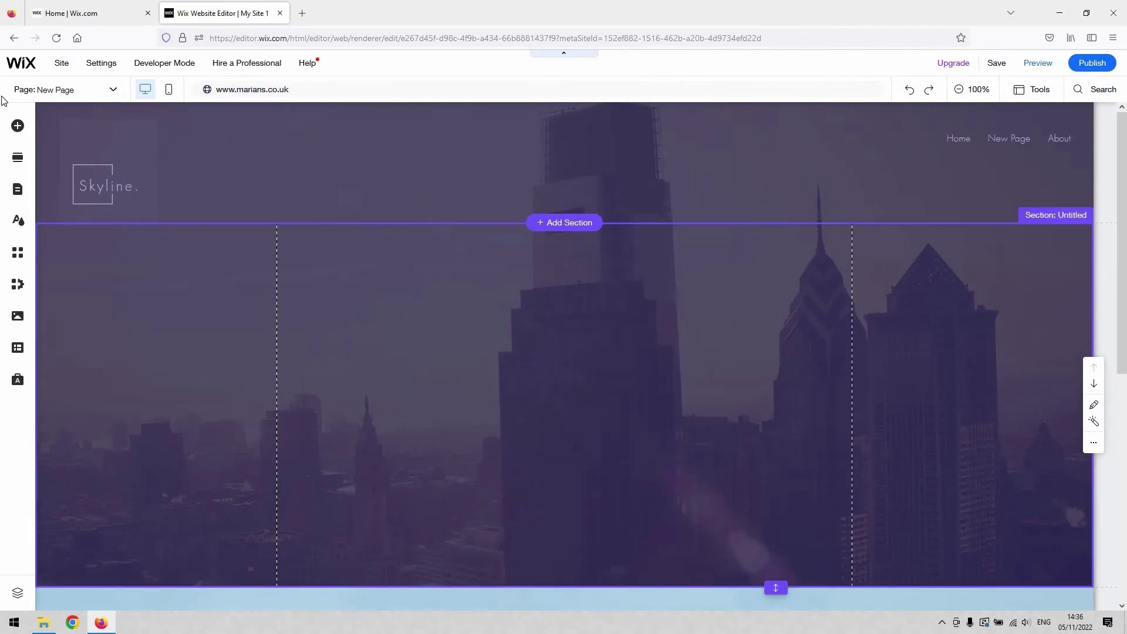
Add an Embed a site element from Embed Code > Popular Embeds to the Untitled section.
{"action": "left_click", "coordinate": [16, 127]}
{"action": "left_click", "coordinate": [112, 330]}
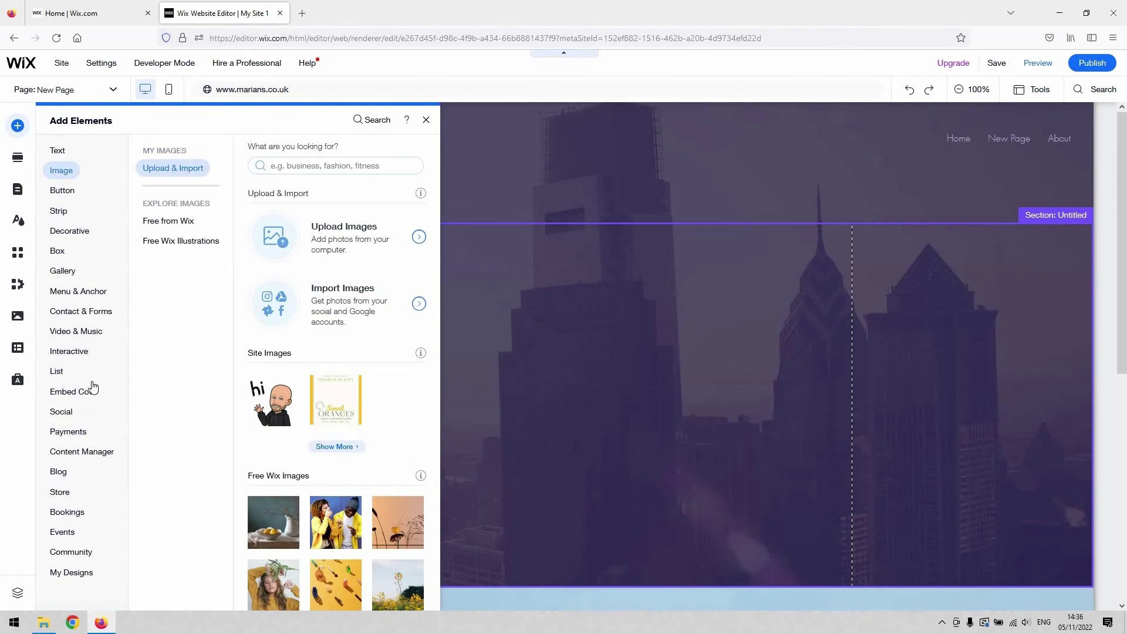
{"action": "left_click", "coordinate": [93, 394]}
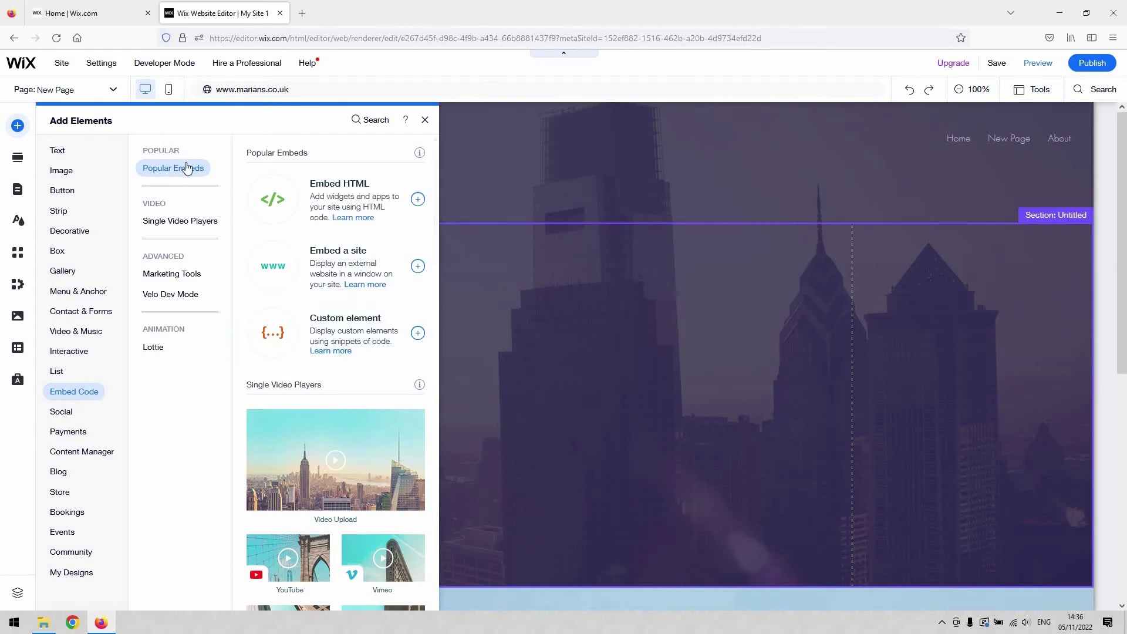
{"action": "left_click", "coordinate": [81, 397]}
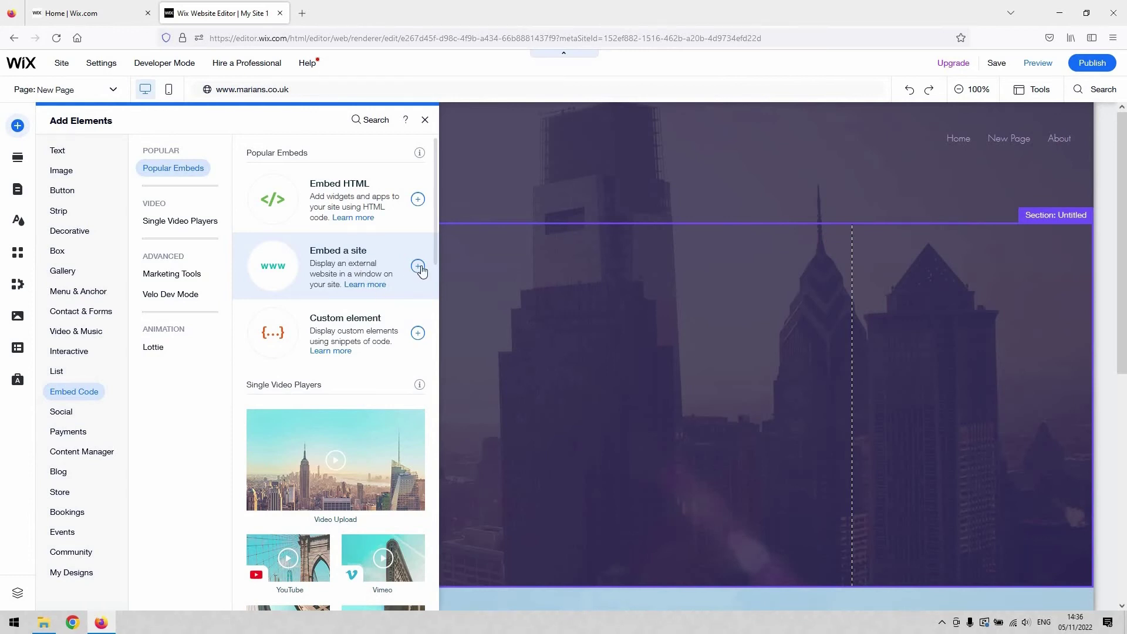
{"action": "left_click", "coordinate": [397, 259]}
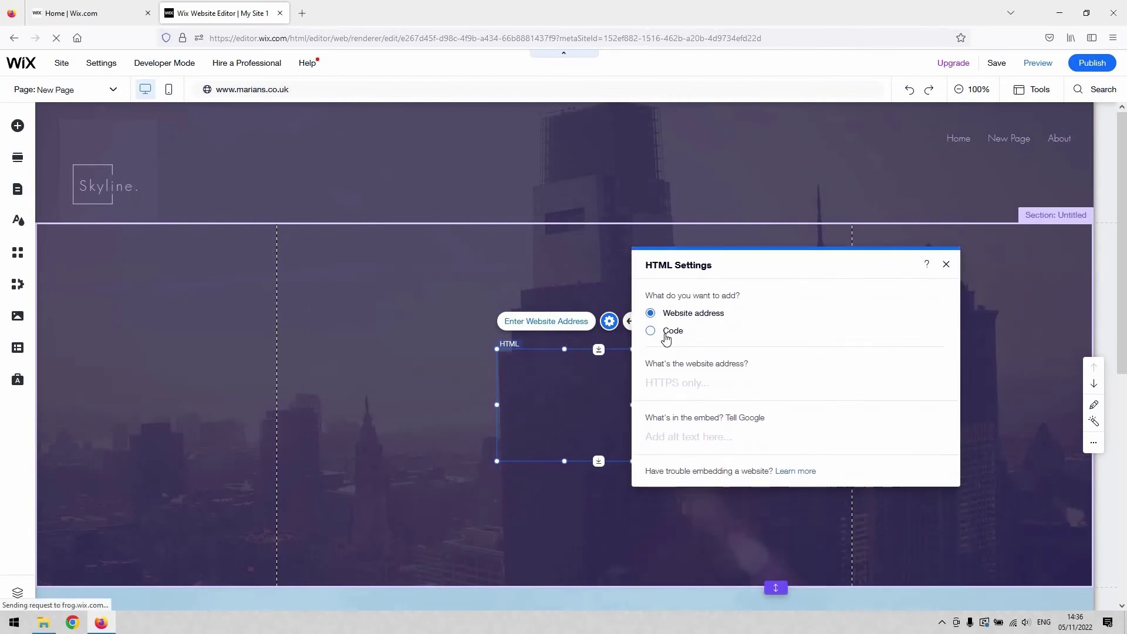
Set the embed's website address to the pilot script PDF URL, apply, and drag it top-left.
{"action": "left_click", "coordinate": [713, 382]}
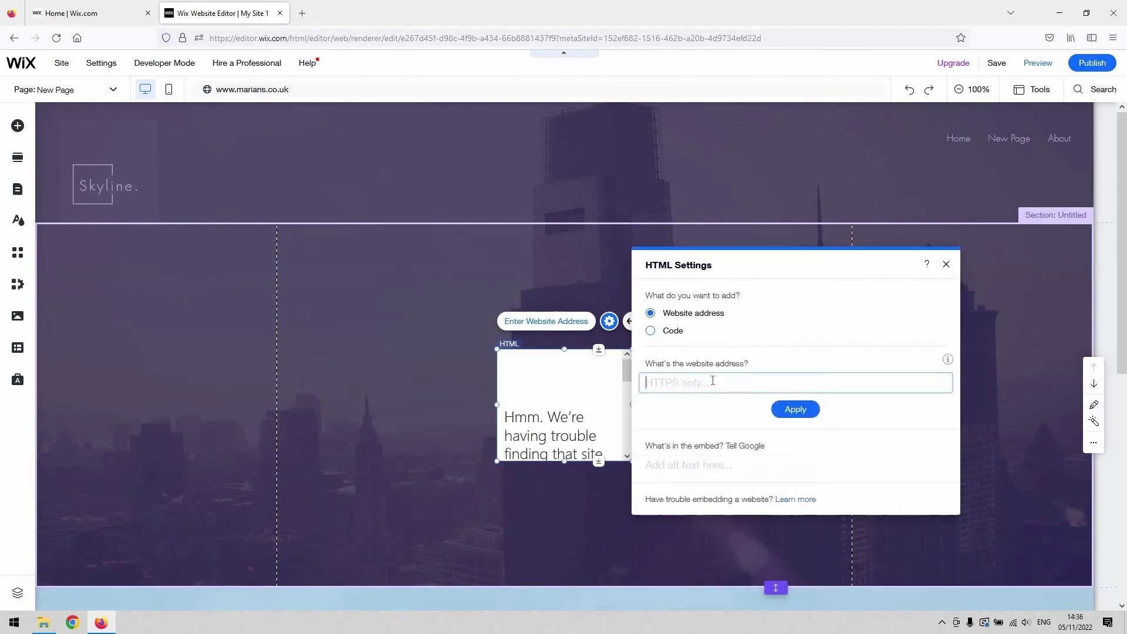
{"action": "key", "text": "ctrl+v"}
{"action": "left_click", "coordinate": [796, 409]}
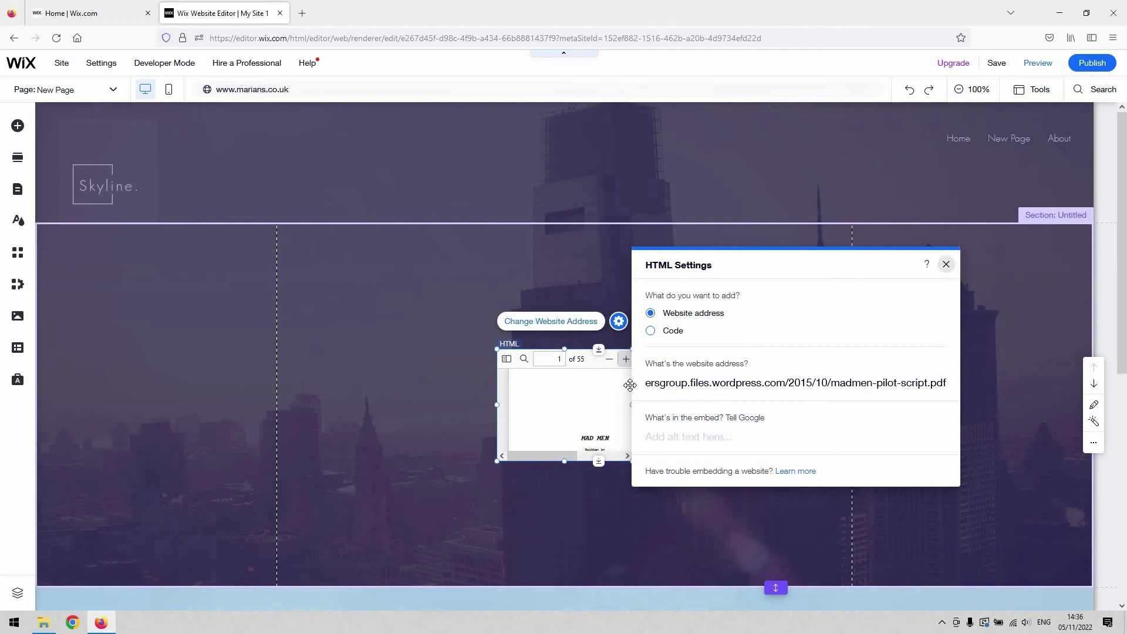
{"action": "left_click", "coordinate": [947, 265]}
{"action": "mouse_move", "coordinate": [568, 419]}
{"action": "left_mouse_down"}
{"action": "mouse_move", "coordinate": [111, 305]}
{"action": "mouse_move", "coordinate": [125, 292]}
{"action": "left_mouse_up"}
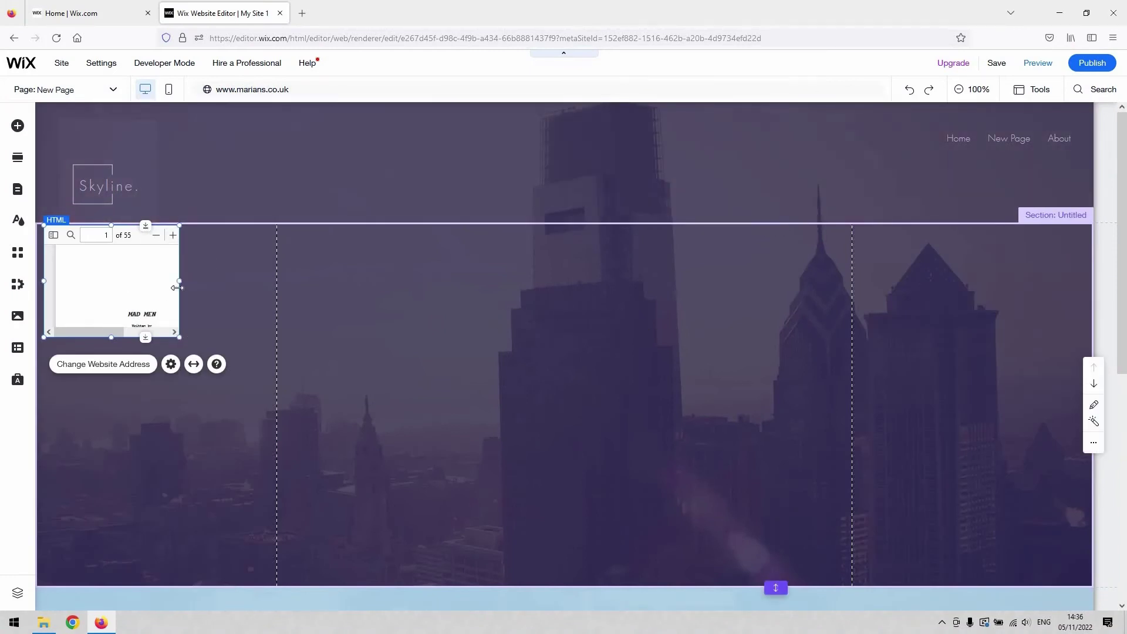
Resize the PDF viewer to about 1133 pixels wide, centre it, and extend its bottom edge.
{"action": "mouse_move", "coordinate": [177, 338]}
{"action": "left_mouse_down"}
{"action": "mouse_move", "coordinate": [203, 364]}
{"action": "mouse_move", "coordinate": [653, 627]}
{"action": "mouse_move", "coordinate": [709, 608]}
{"action": "left_mouse_up"}
{"action": "left_click_drag", "start_coordinate": [635, 463], "coordinate": [816, 400]}
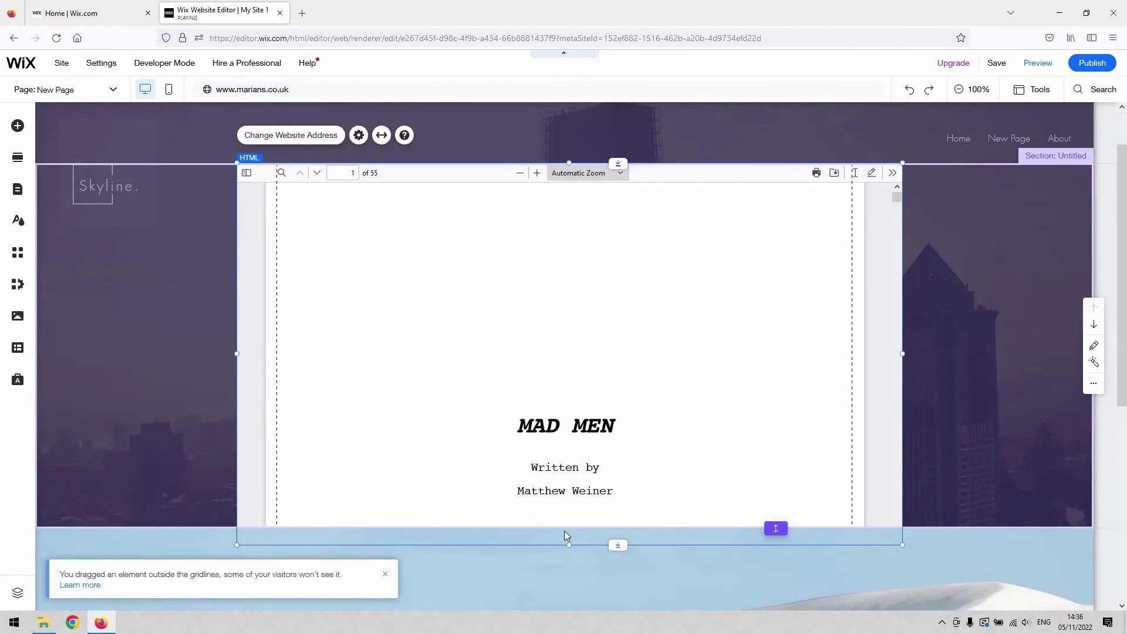
{"action": "scroll", "coordinate": [564, 531], "scroll_direction": "down", "scroll_amount": 2}
{"action": "left_click_drag", "start_coordinate": [570, 436], "coordinate": [569, 605]}
{"action": "scroll", "coordinate": [1006, 118], "scroll_direction": "up", "scroll_amount": 3}
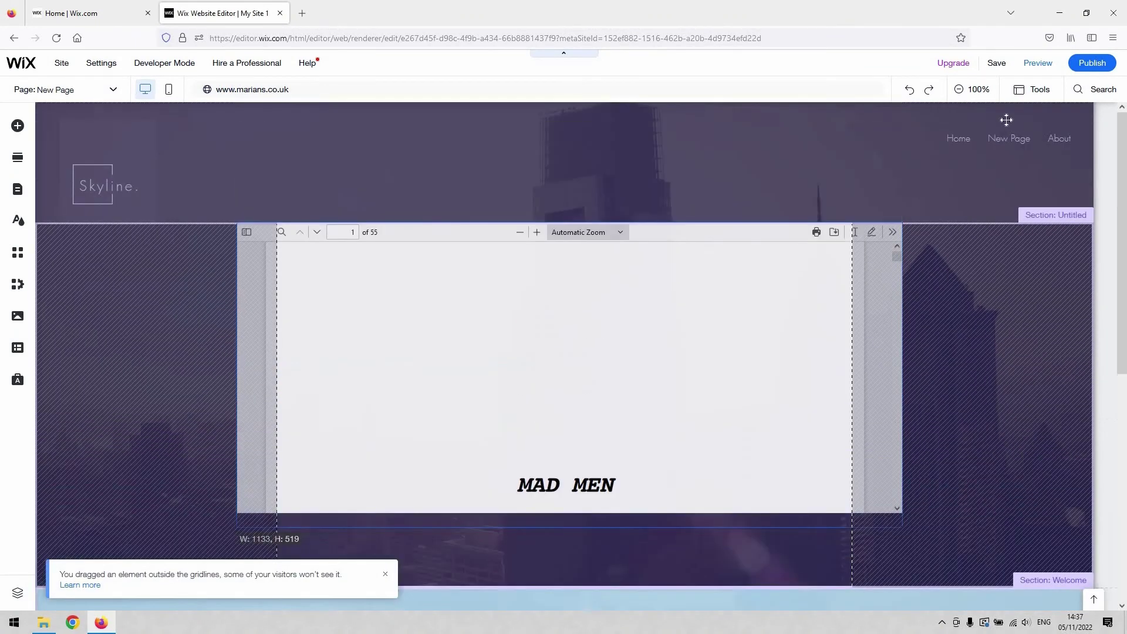
{"action": "scroll", "coordinate": [659, 540], "scroll_direction": "down", "scroll_amount": 5}
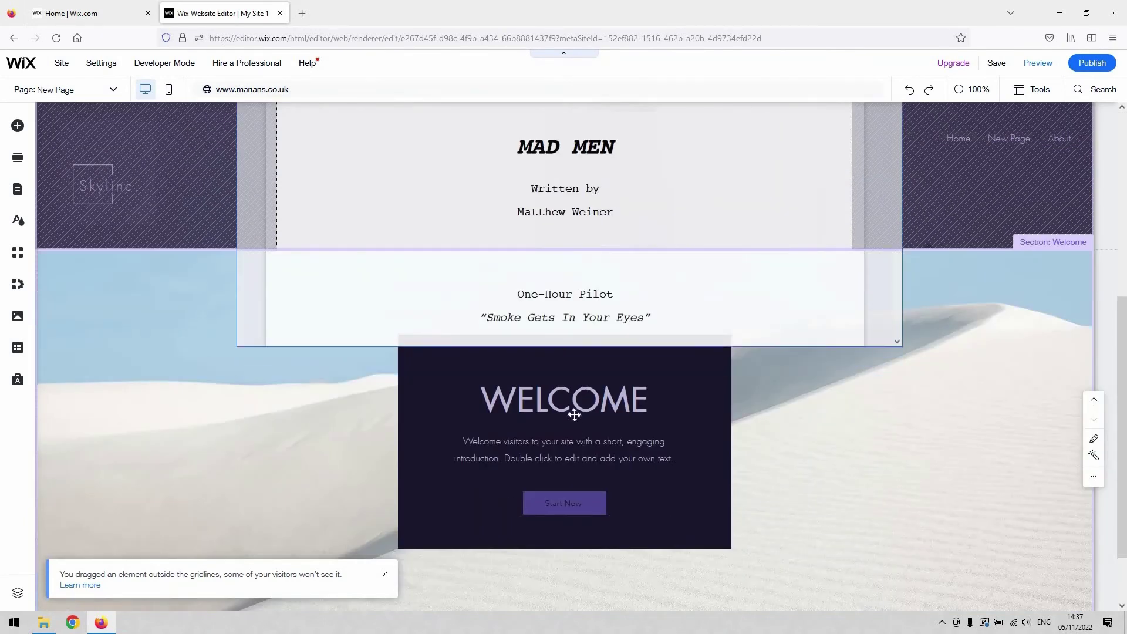
{"action": "scroll", "coordinate": [1123, 97], "scroll_direction": "up", "scroll_amount": 5}
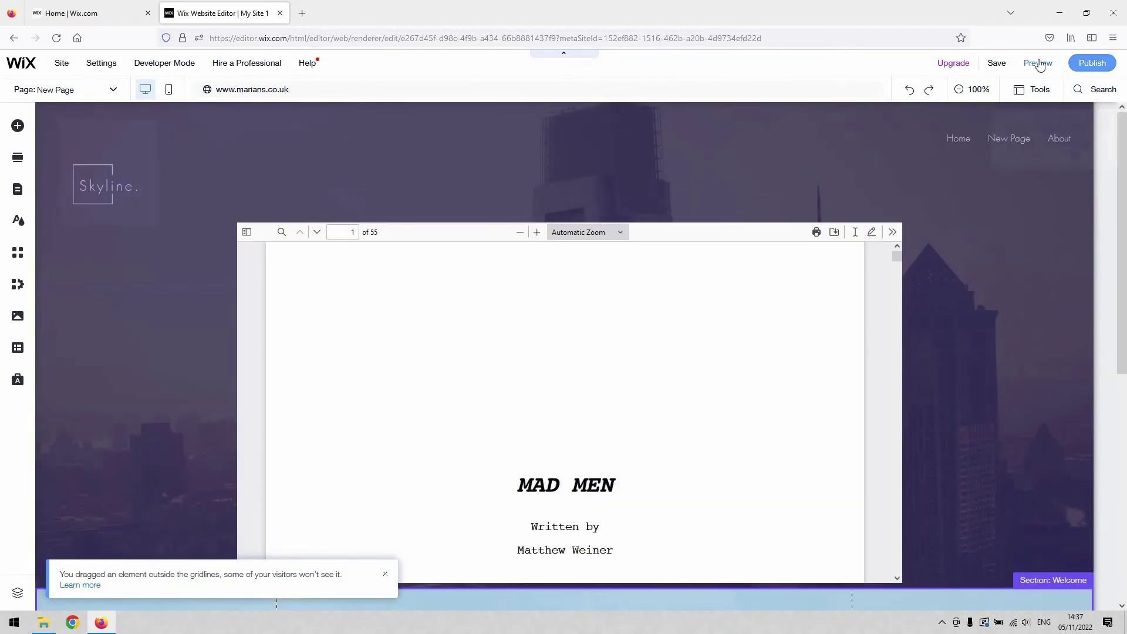
Preview the site with Ctrl+Shift+P and scroll the embedded script to page 4 of 55.
{"action": "key", "text": "ctrl+shift+p"}
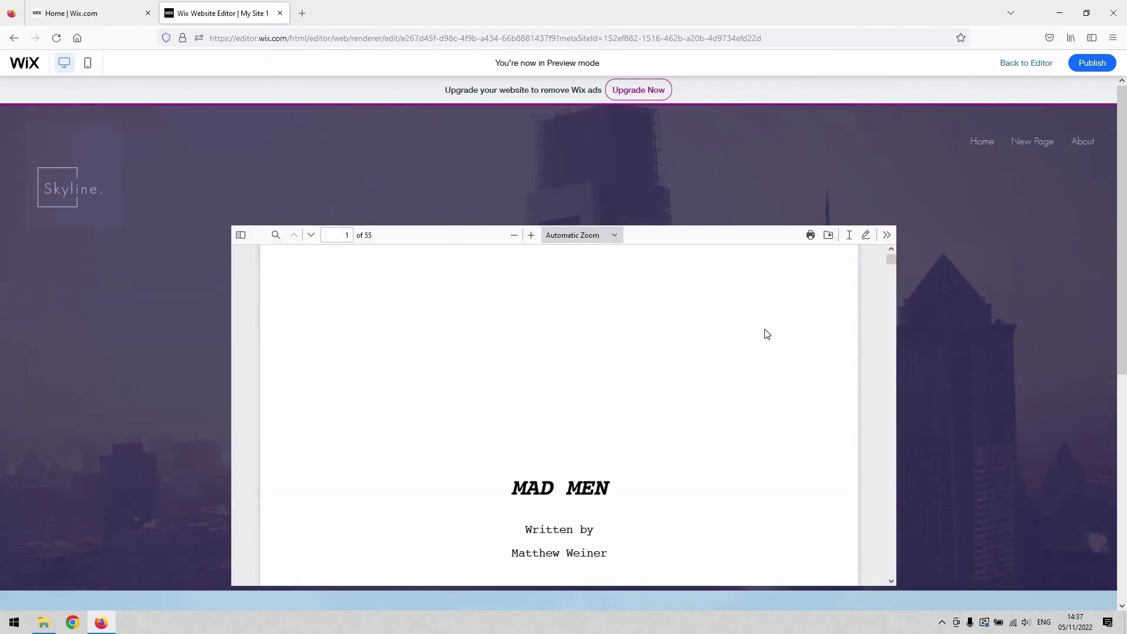
{"action": "scroll", "coordinate": [767, 334], "scroll_direction": "down", "scroll_amount": 8}
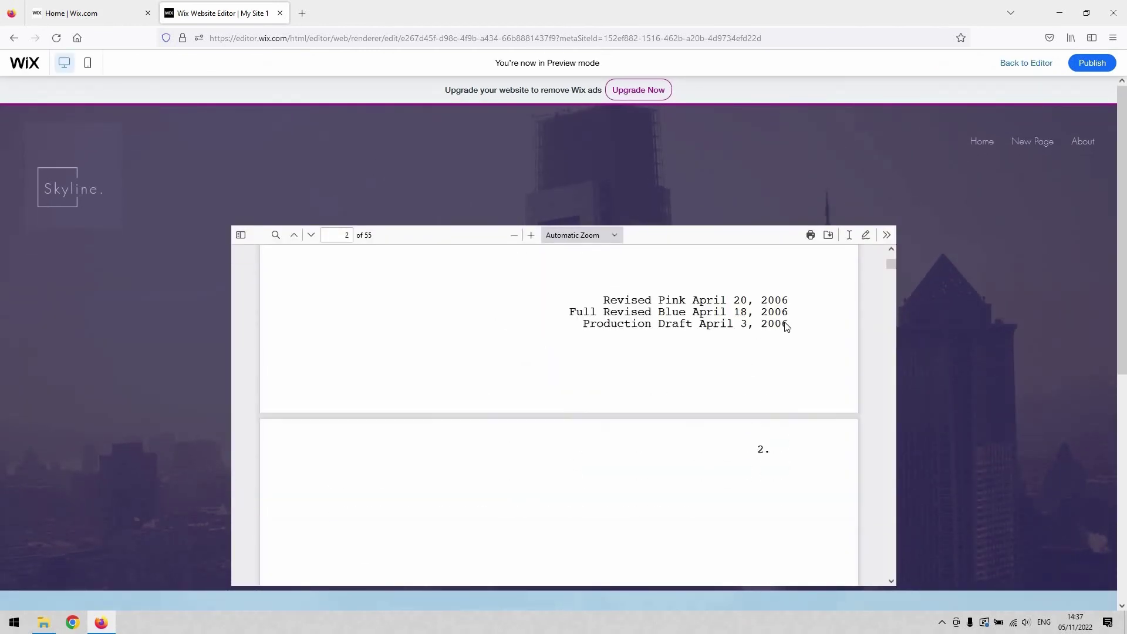
{"action": "scroll", "coordinate": [787, 327], "scroll_direction": "down", "scroll_amount": 15}
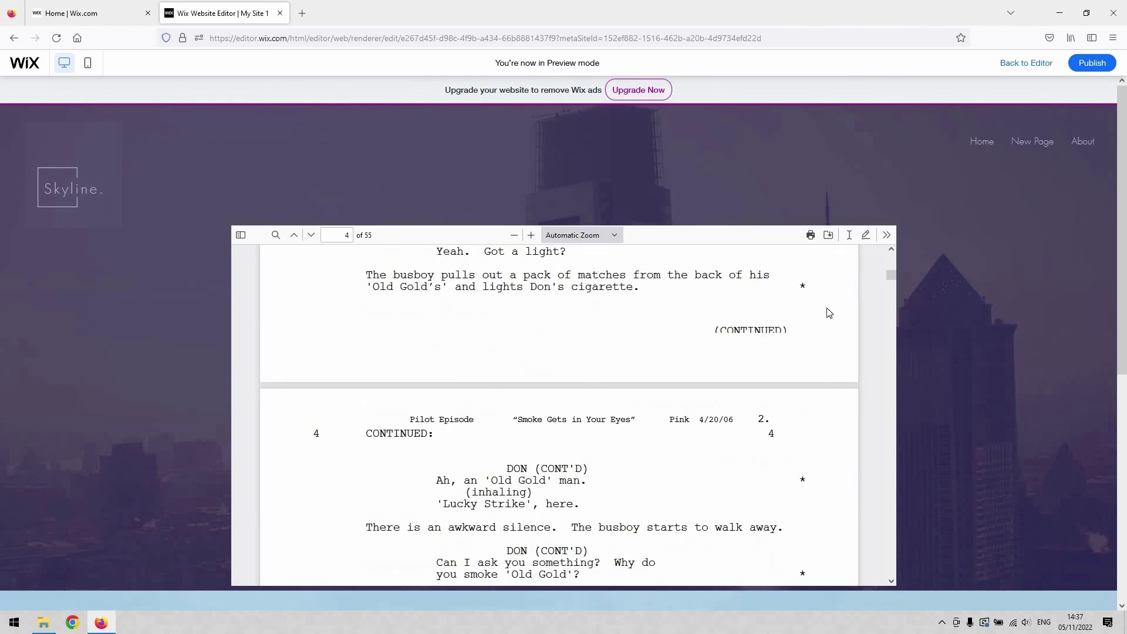